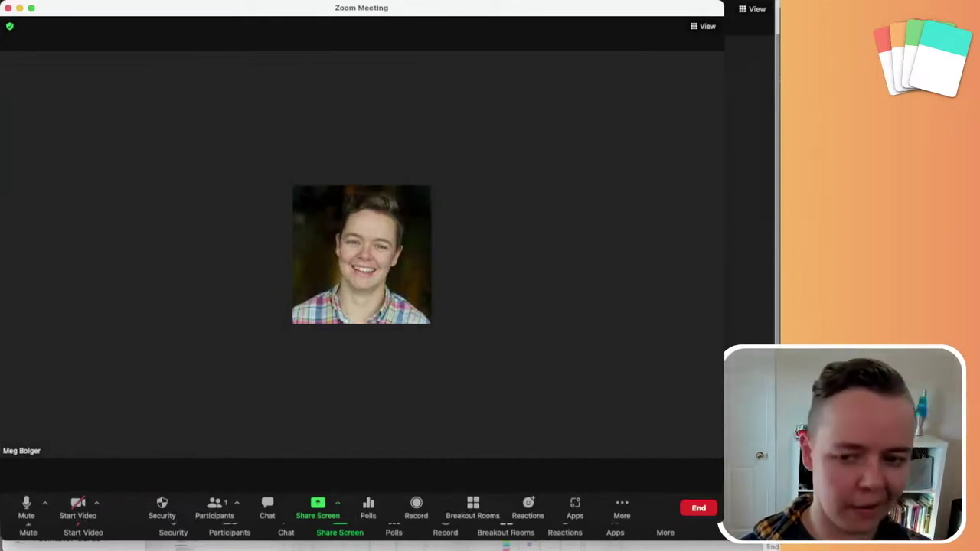
Step: Open the meeting chat beside the video and activate its message field
click(292, 525)
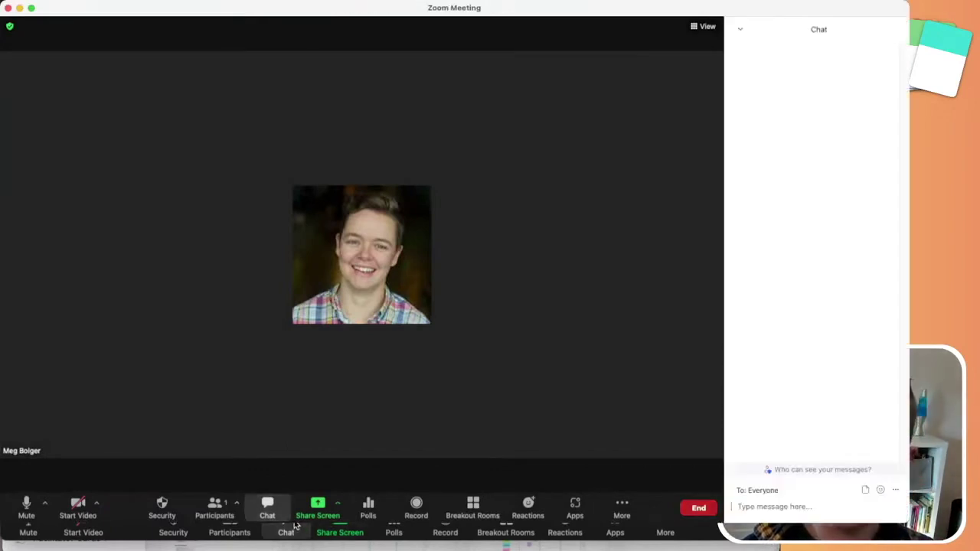
click(295, 526)
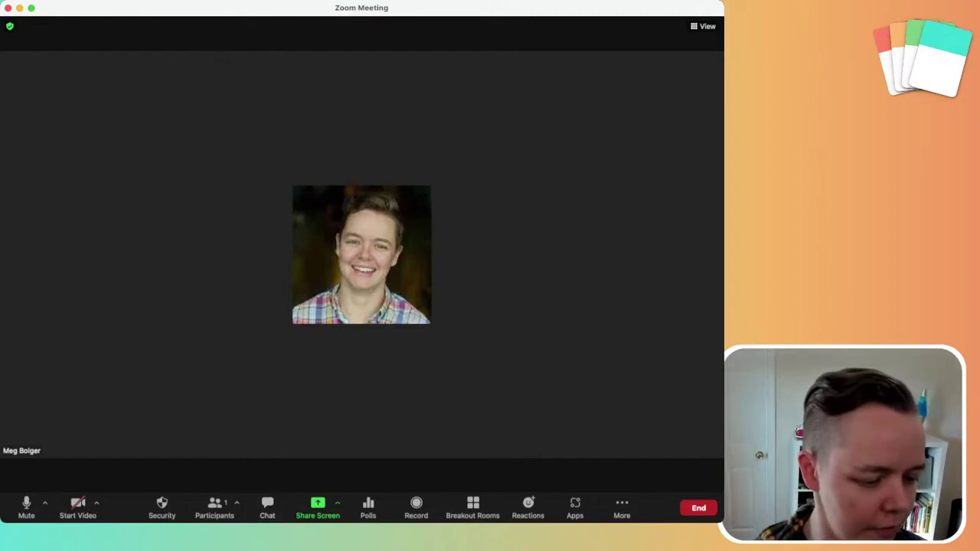
click(267, 508)
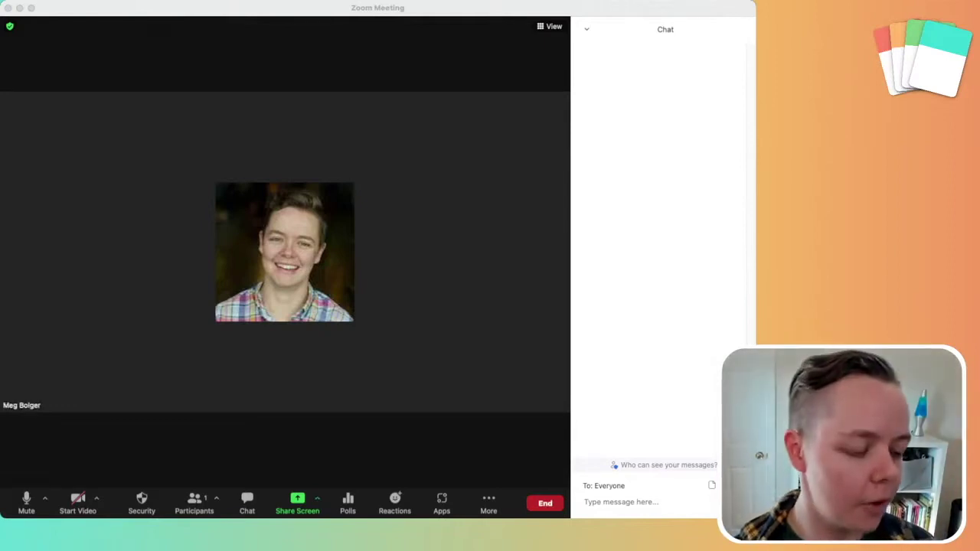
click(580, 502)
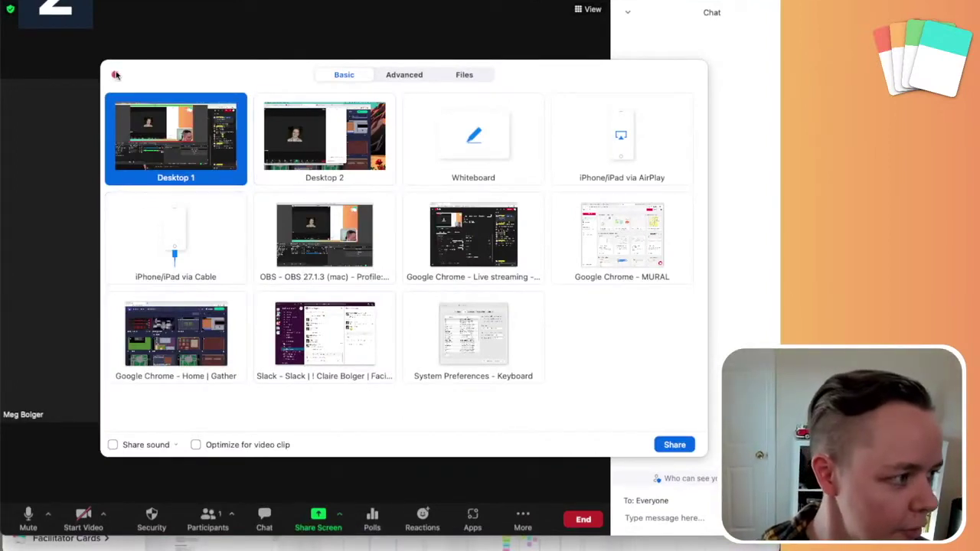
Step: Look through the basic and advanced screen-sharing options and share a Whiteboard with the meeting
click(115, 74)
click(319, 519)
click(314, 245)
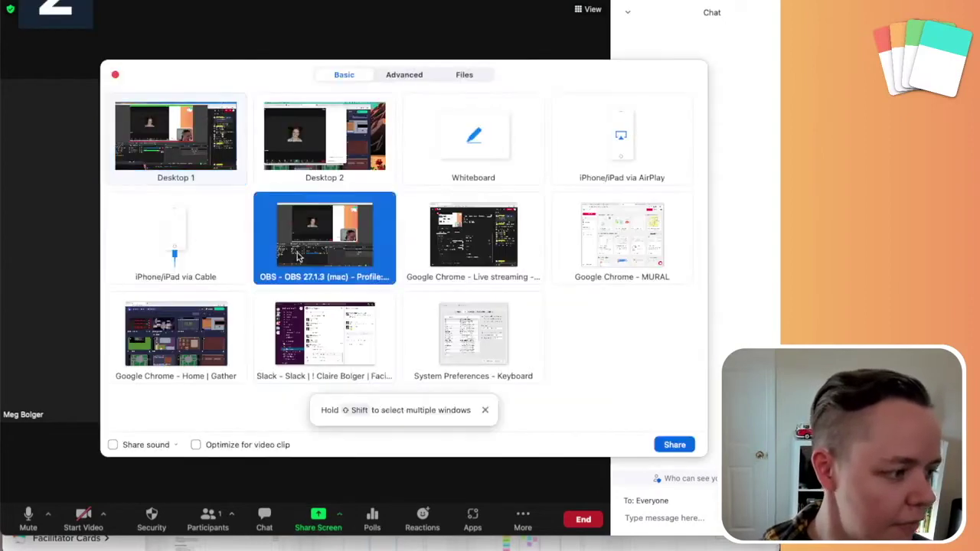
click(467, 237)
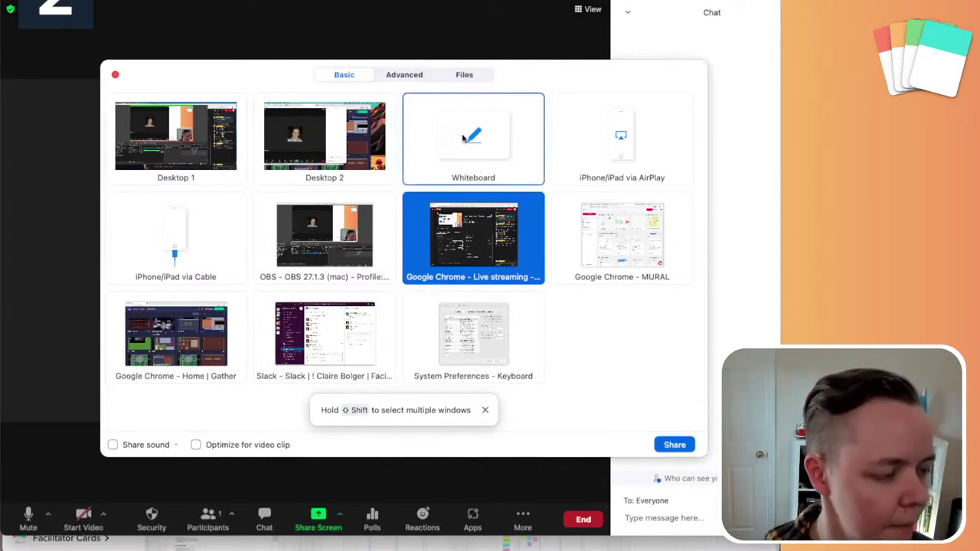
click(416, 75)
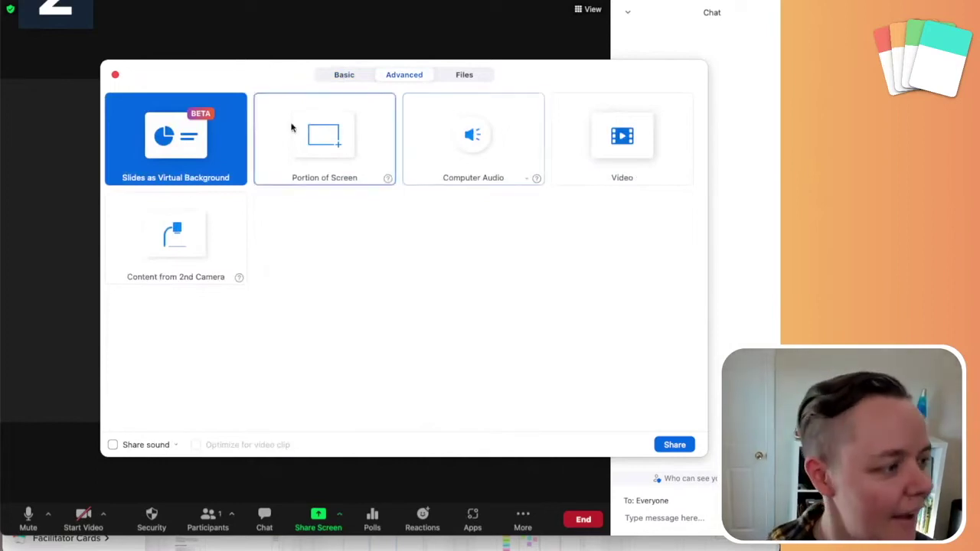
click(344, 78)
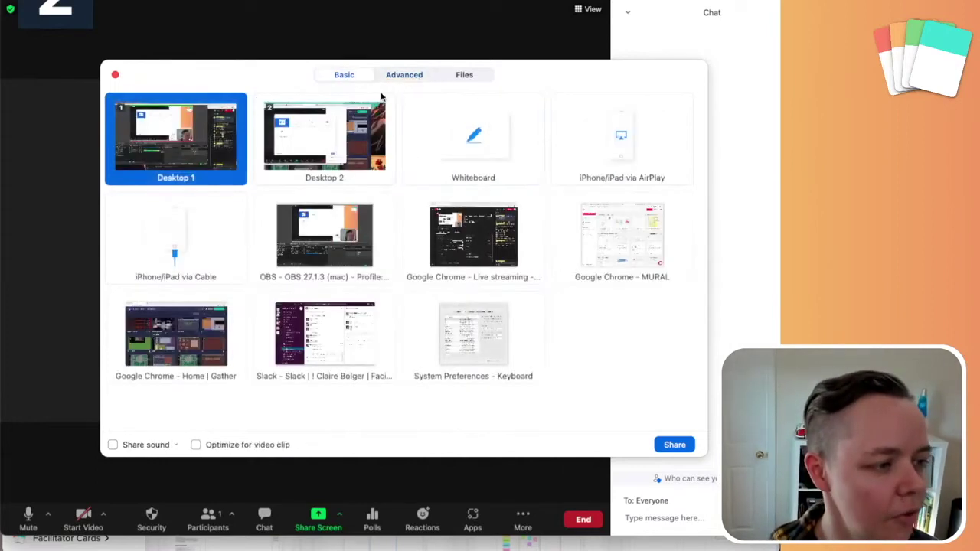
click(675, 444)
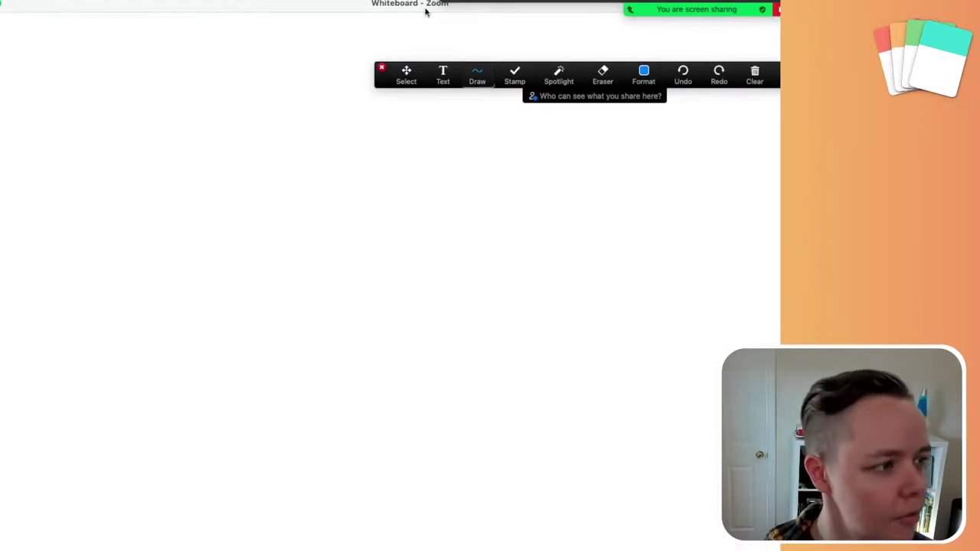
Step: Reposition and resize the shared whiteboard window so it covers the meeting area
drag(426, 11, 310, 28)
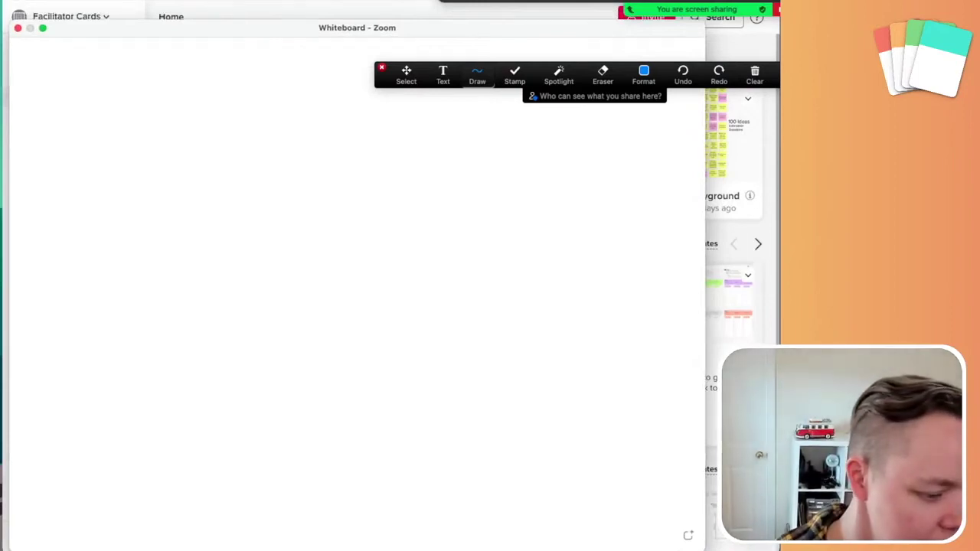
drag(699, 549, 766, 545)
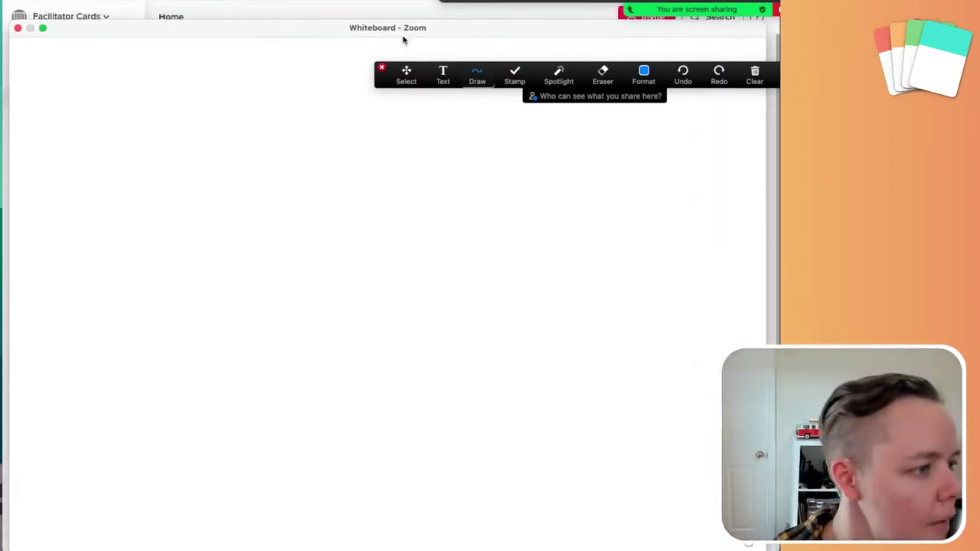
drag(406, 29, 397, 11)
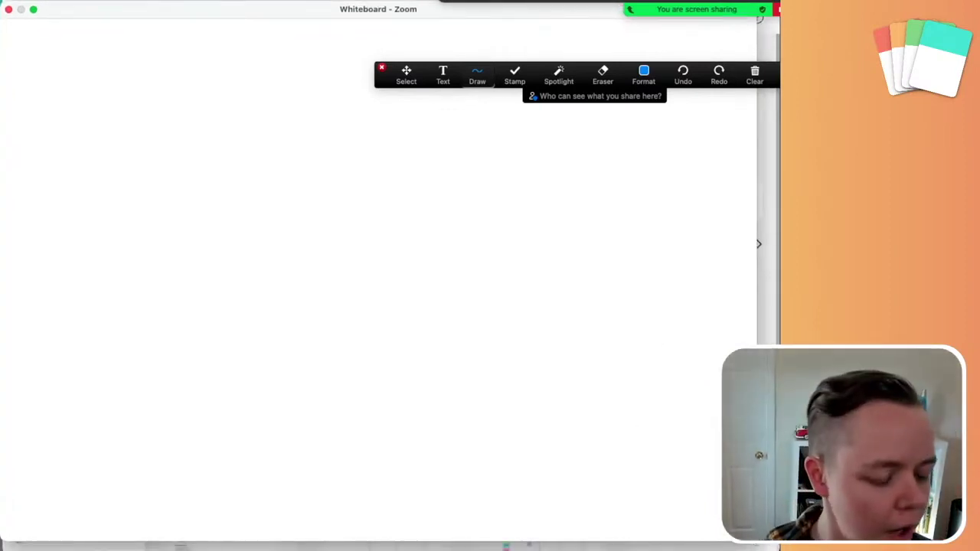
drag(757, 543, 775, 548)
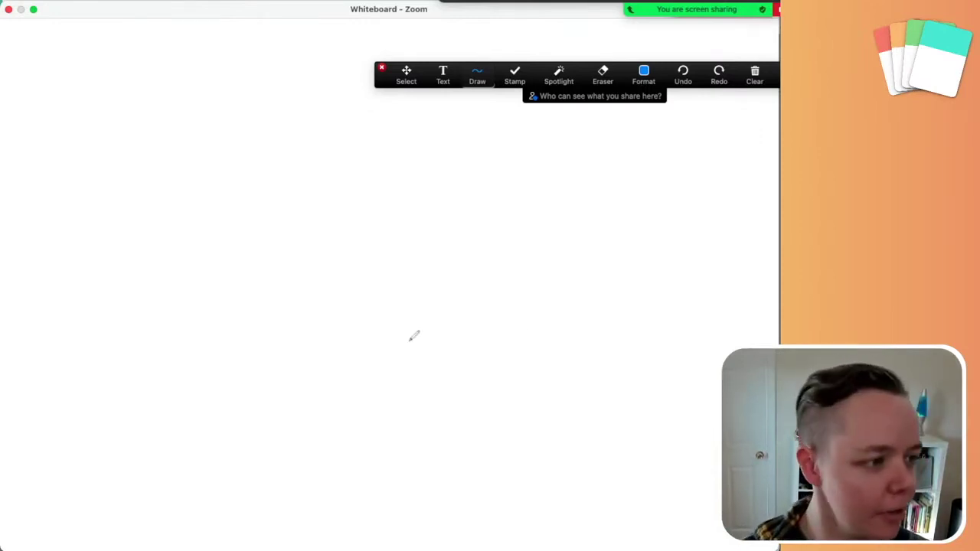
Step: Draw a horizontal line across the middle of the whiteboard and add the two-line label "Strongly Agree" at its left end
drag(60, 309, 742, 304)
click(443, 75)
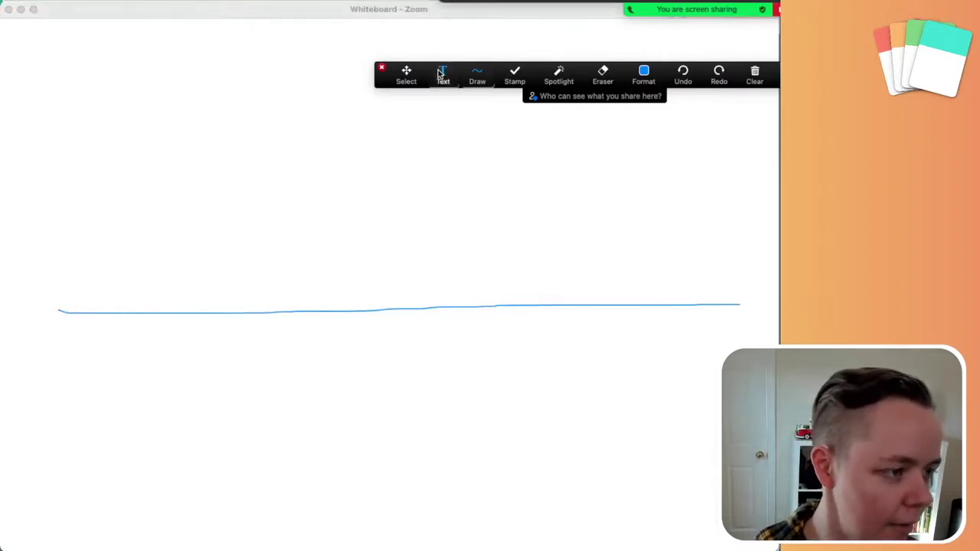
click(51, 286)
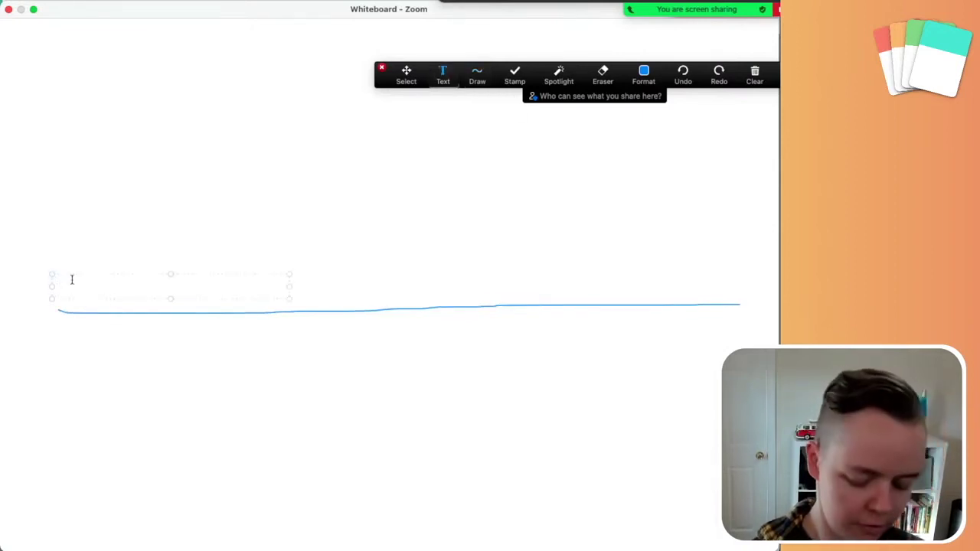
text(Strongly)
key(Return)
text(Agree)
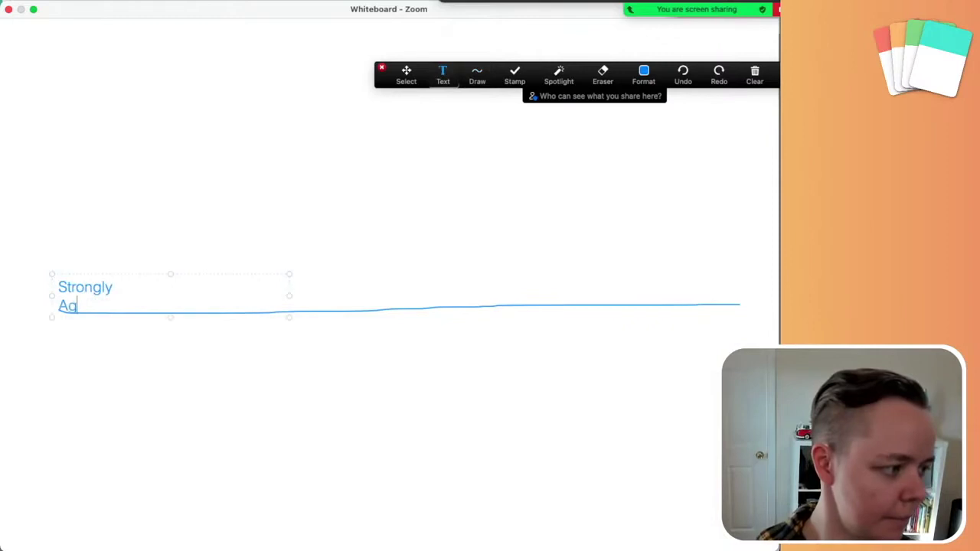
Step: Narrow the "Strongly Agree" text box to fit its words and move it just above the line
click(79, 181)
click(73, 298)
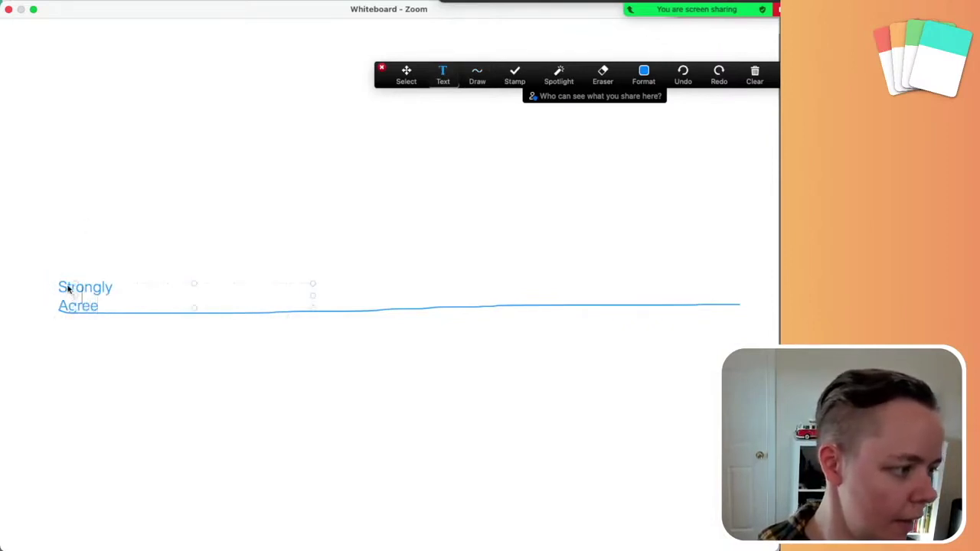
click(85, 309)
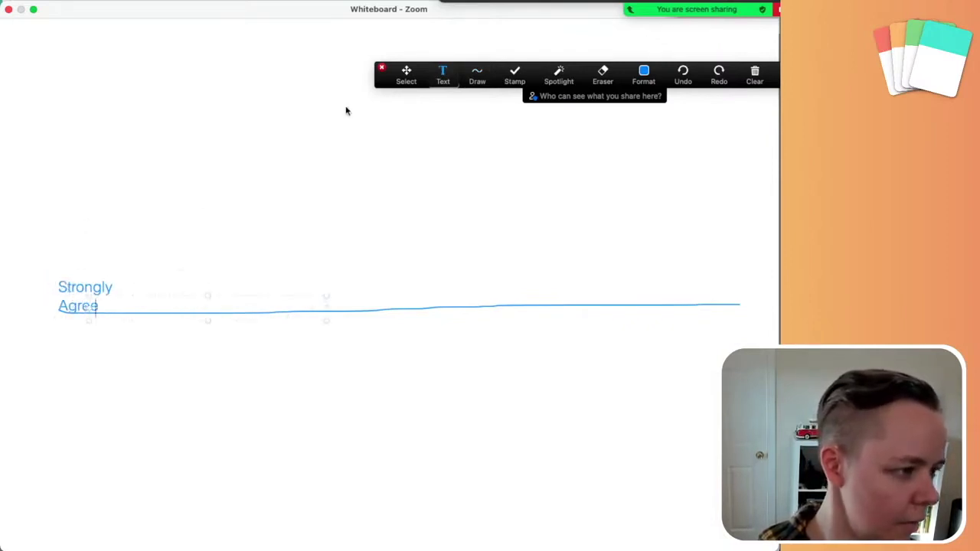
click(407, 74)
drag(81, 292, 72, 287)
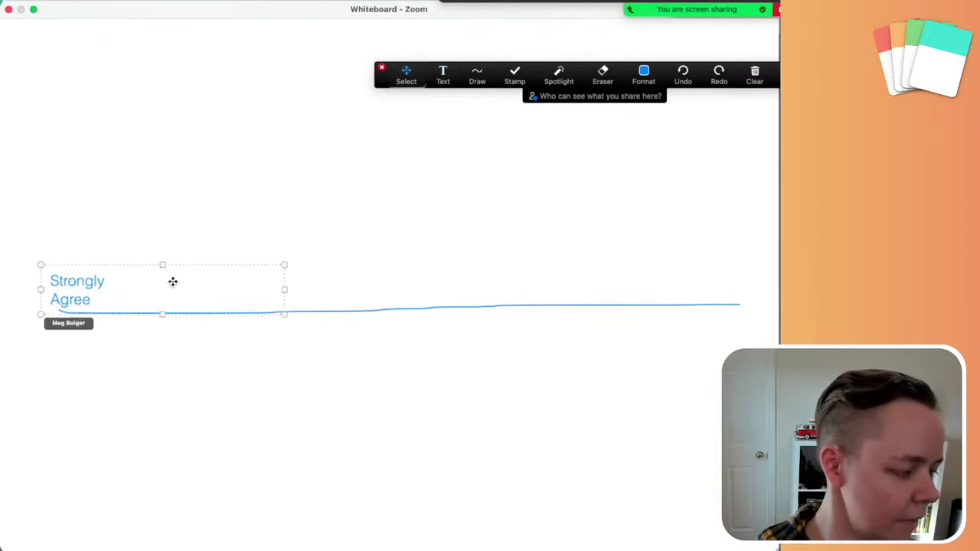
drag(284, 290, 90, 276)
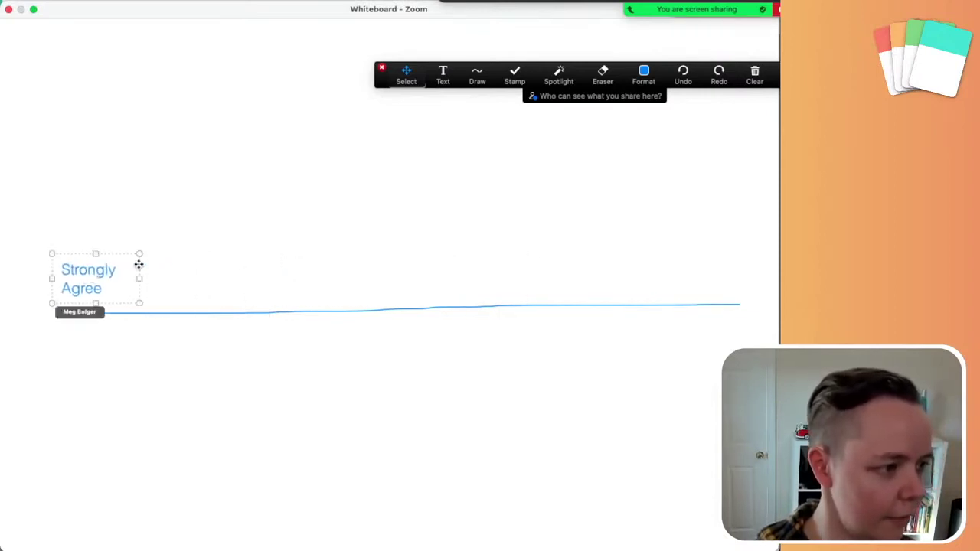
Step: Add the label "Strong Disagree" at the right end of the line and move it just above the line
click(442, 73)
click(679, 285)
text(Strong Disagree)
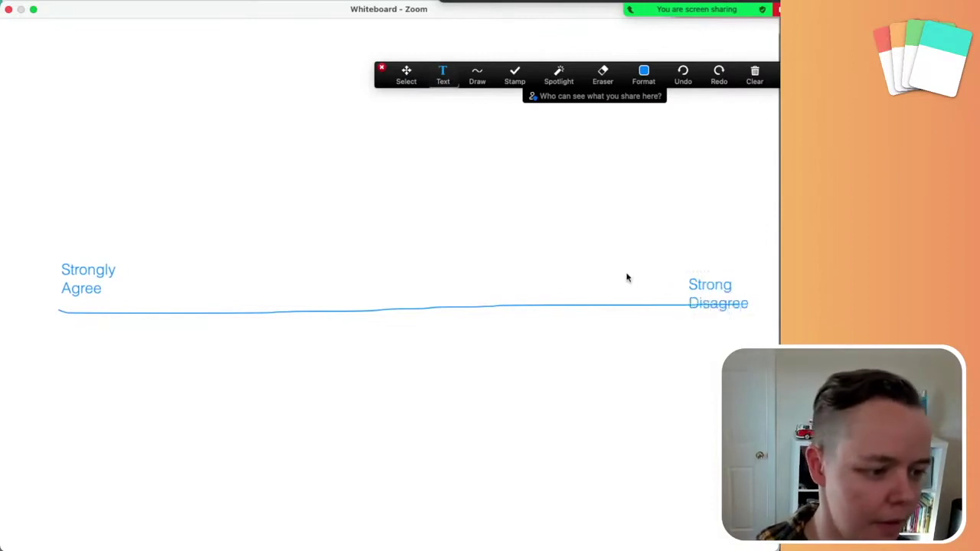
click(406, 72)
drag(709, 288, 711, 273)
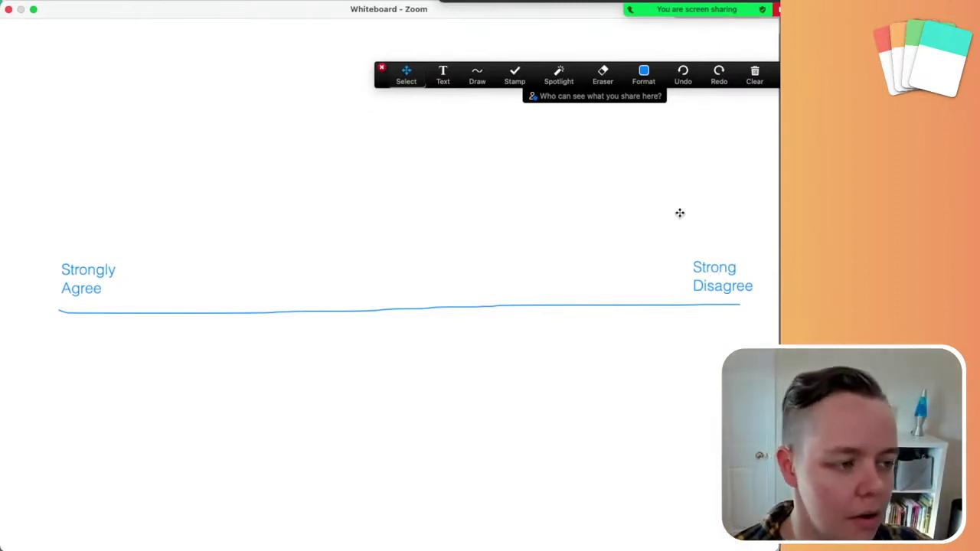
Step: Move the annotation toolbar across the whiteboard so that all its tools are in view
click(382, 84)
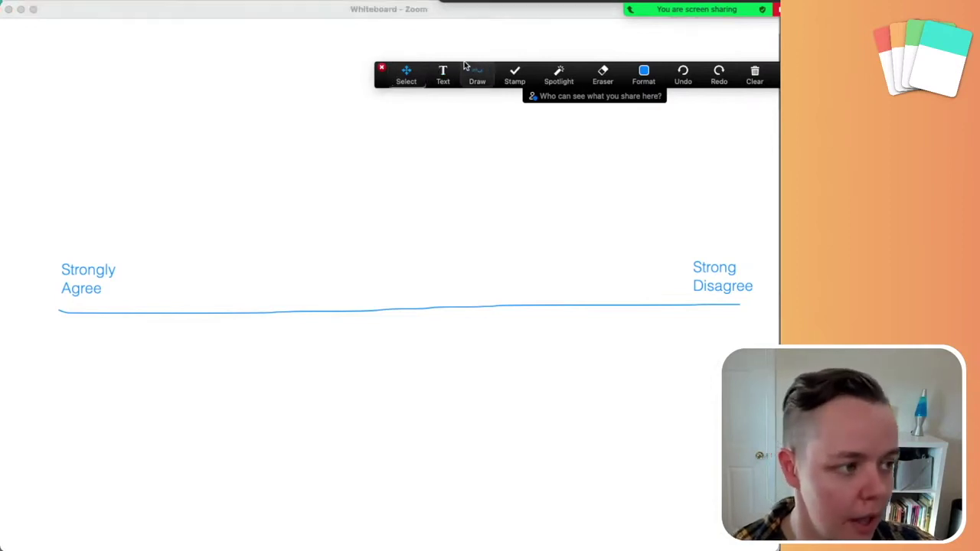
mouse_move(787, 65)
mouse_down()
mouse_move(561, 39)
mouse_move(571, 37)
mouse_up()
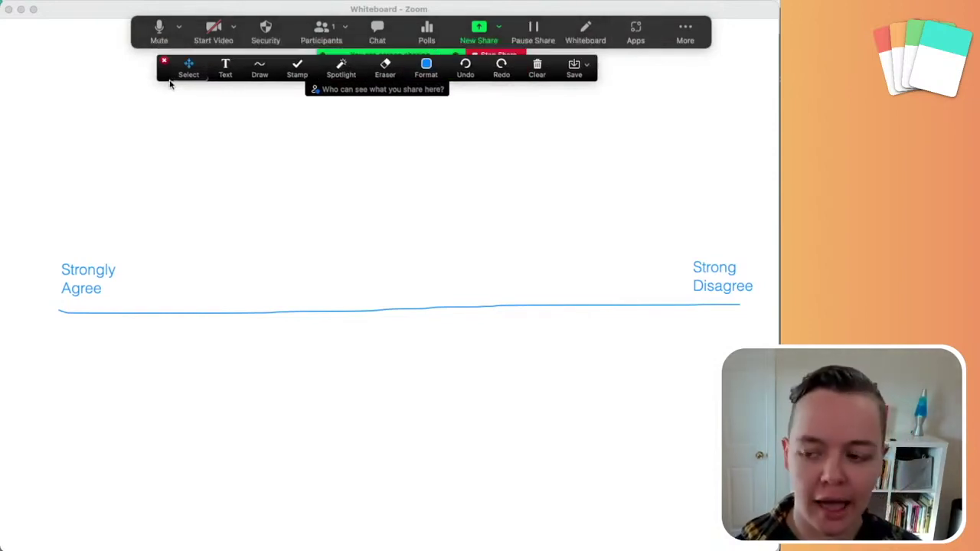
Step: Disable annotation for other participants and enable it again
click(685, 29)
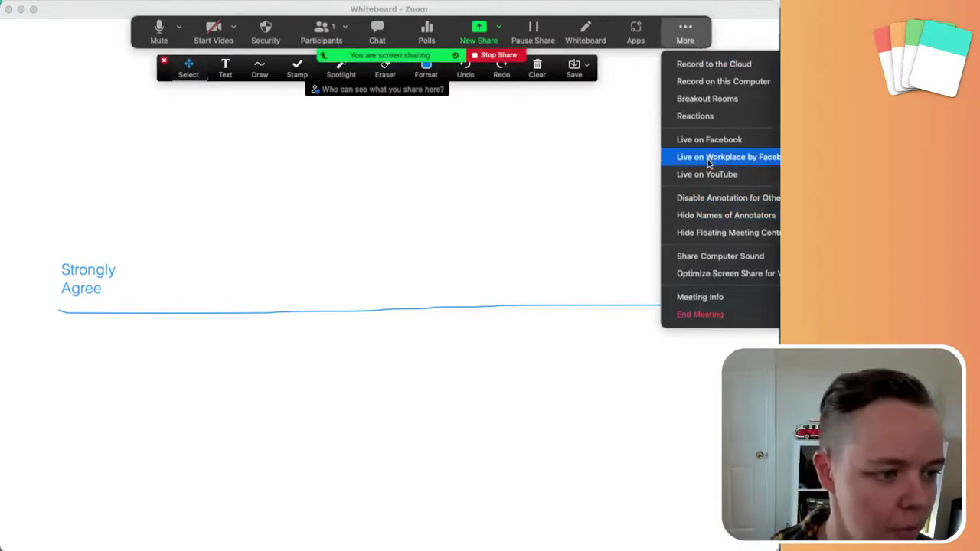
click(718, 199)
click(692, 29)
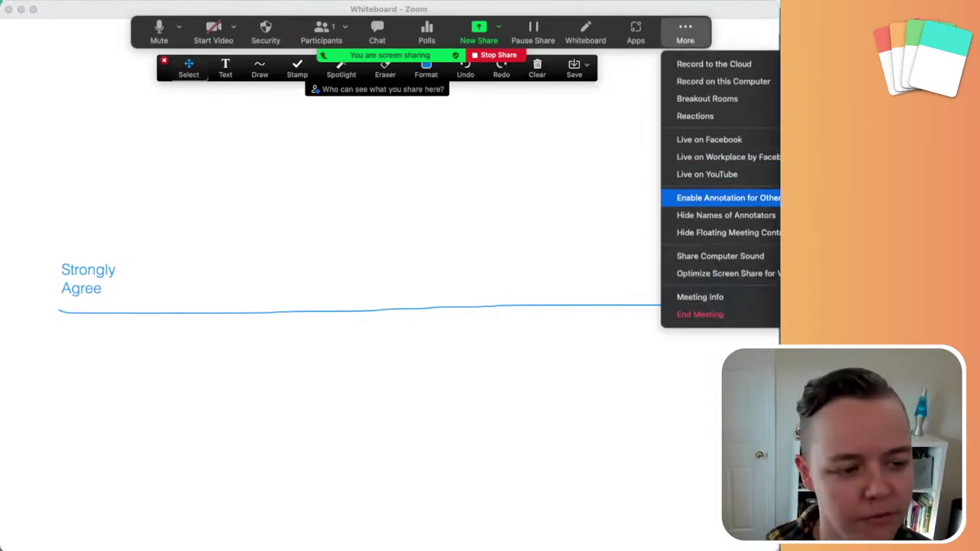
click(719, 198)
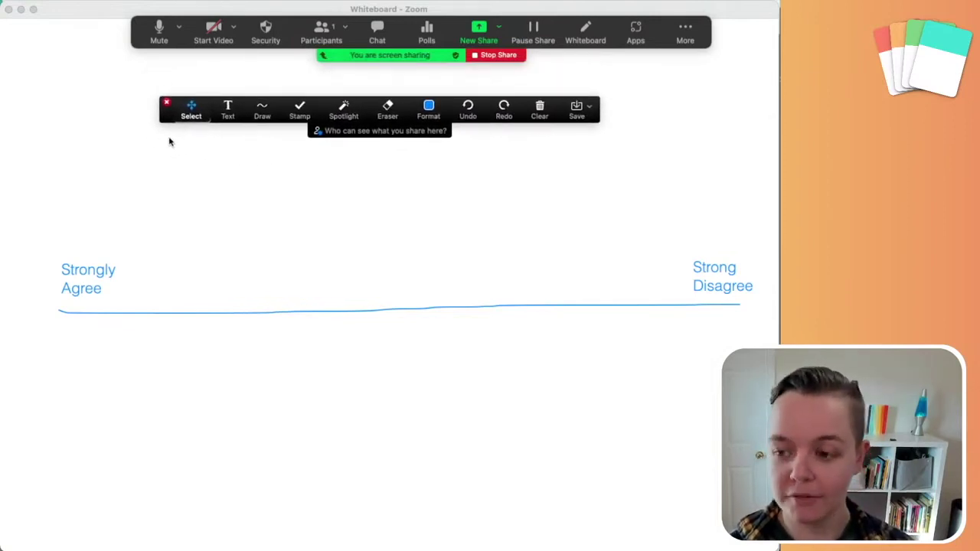
Step: Place heart stamps above the line, two near "Strong Disagree" and one near "Strongly Agree"
click(299, 108)
click(298, 167)
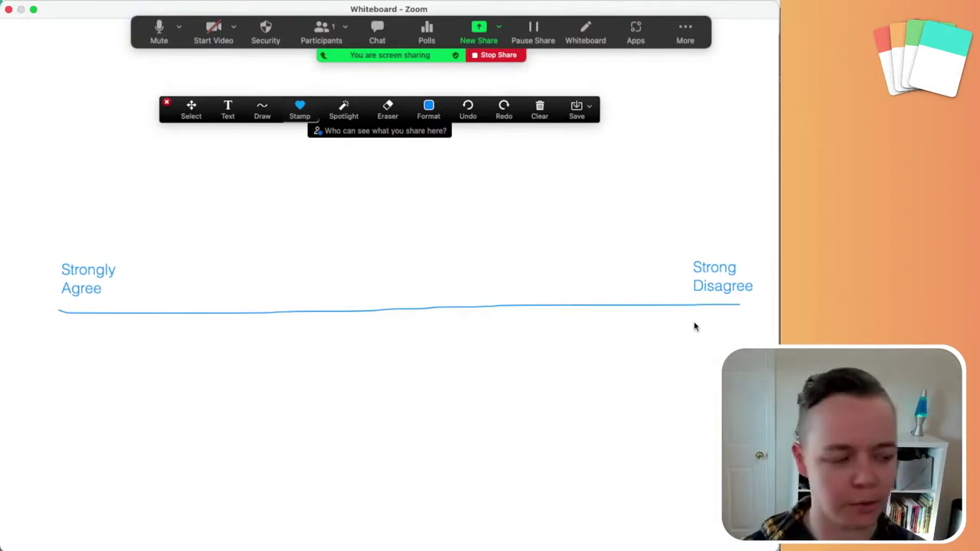
click(659, 288)
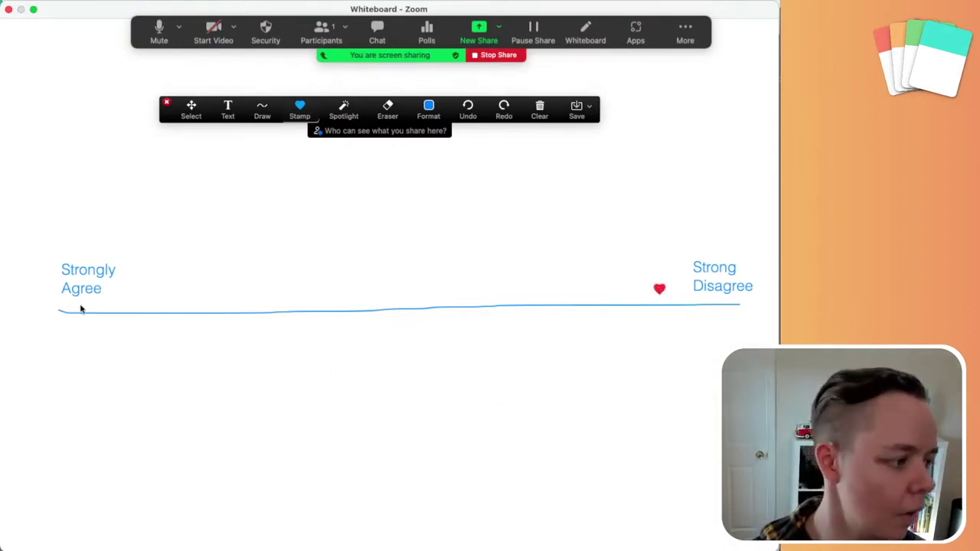
click(158, 290)
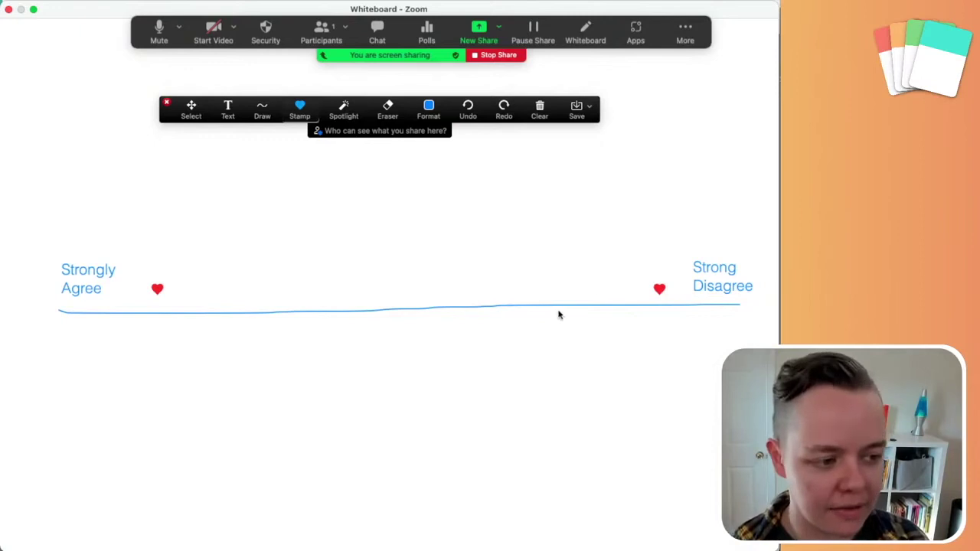
click(656, 286)
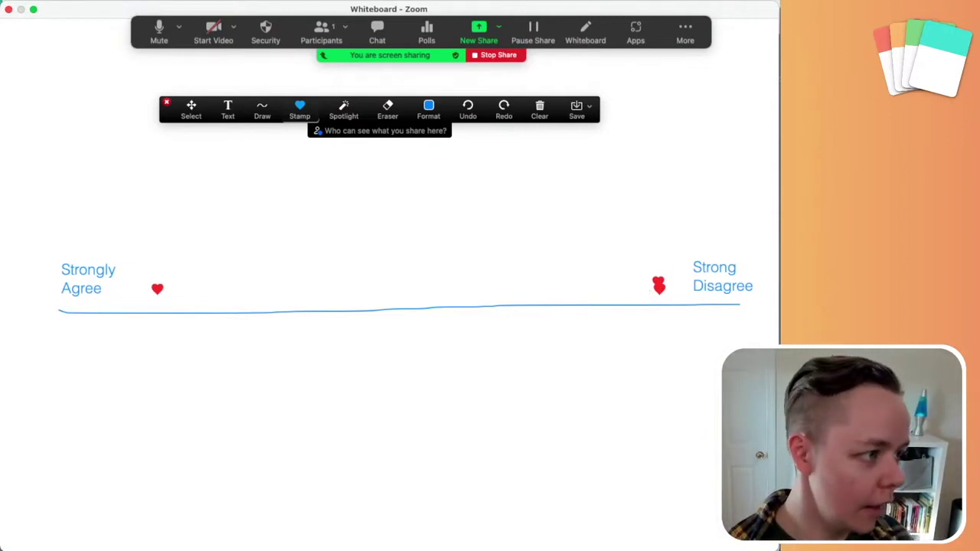
key(super+Tab)
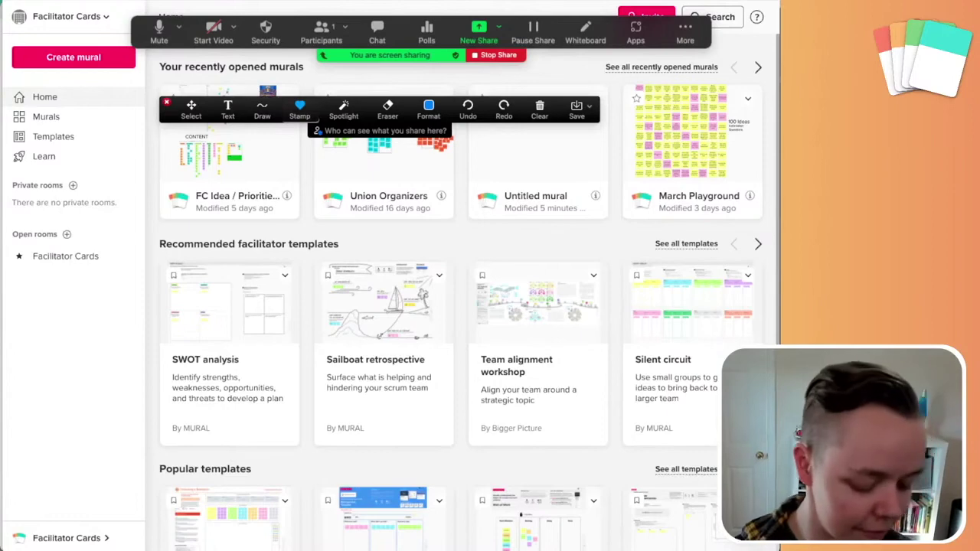
key(super+Tab)
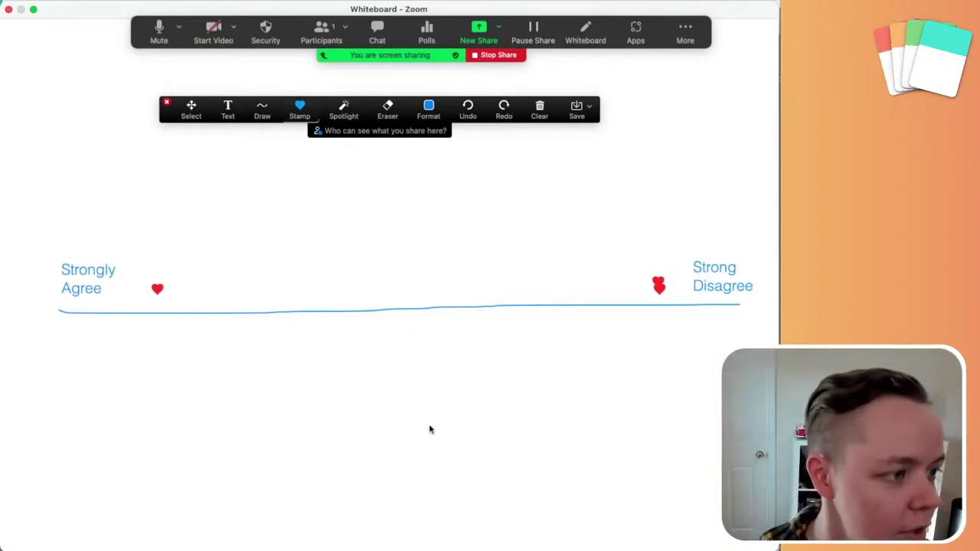
Step: Clear only the viewers' drawings from the whiteboard
click(540, 111)
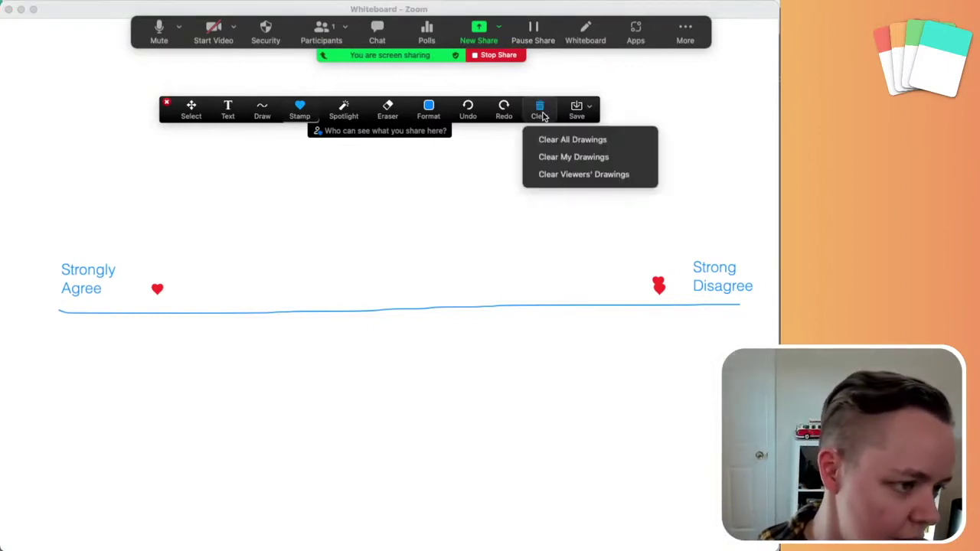
click(557, 176)
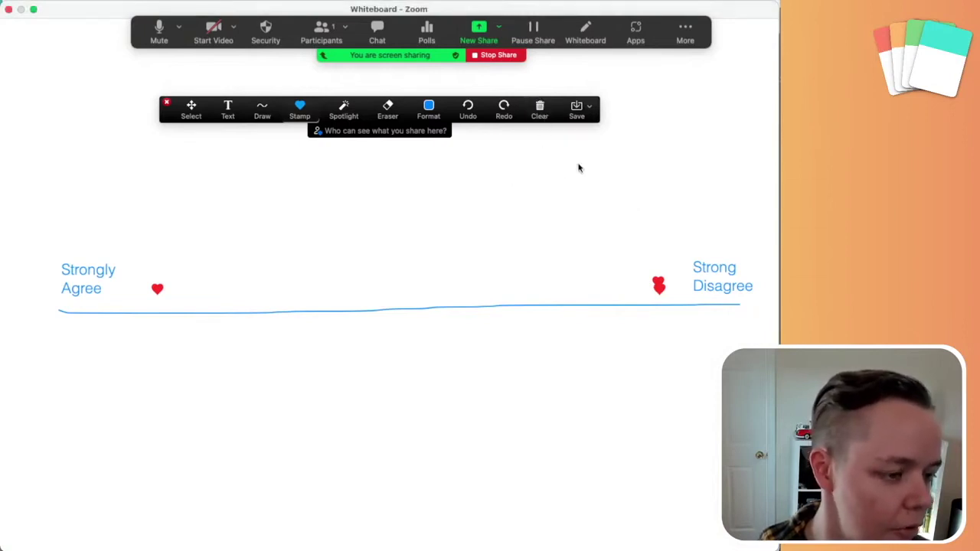
Step: Clear all drawings from the whiteboard and start a text box on the empty canvas
click(540, 111)
click(573, 175)
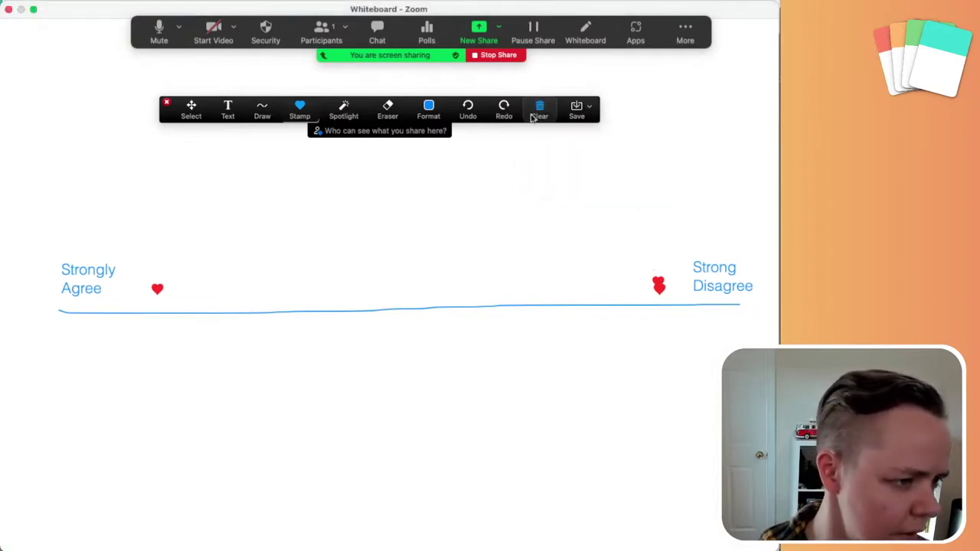
click(540, 113)
click(540, 113)
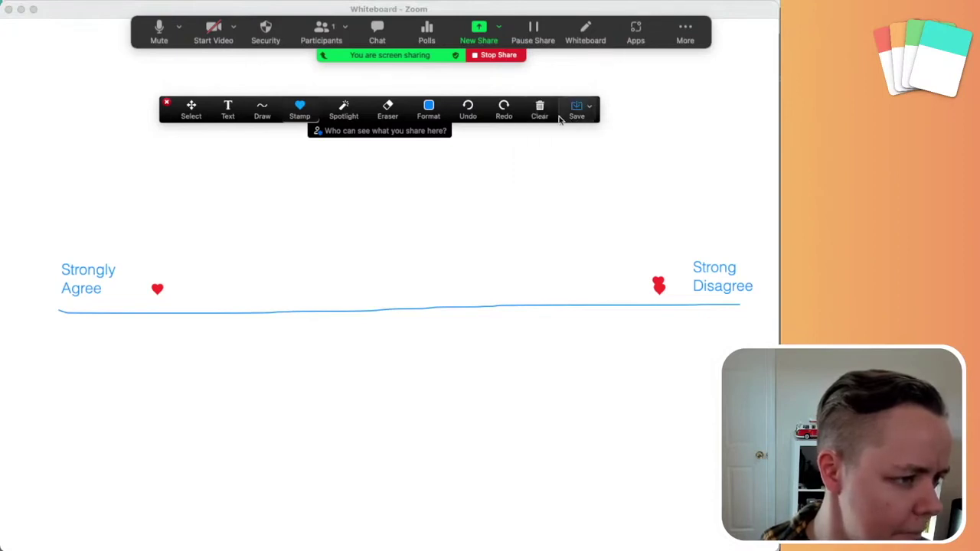
click(540, 111)
click(556, 135)
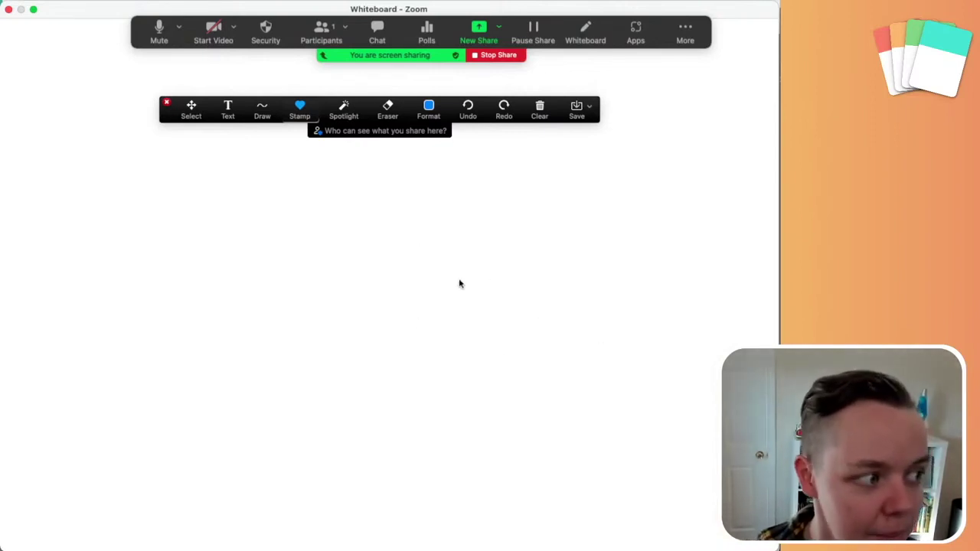
click(228, 112)
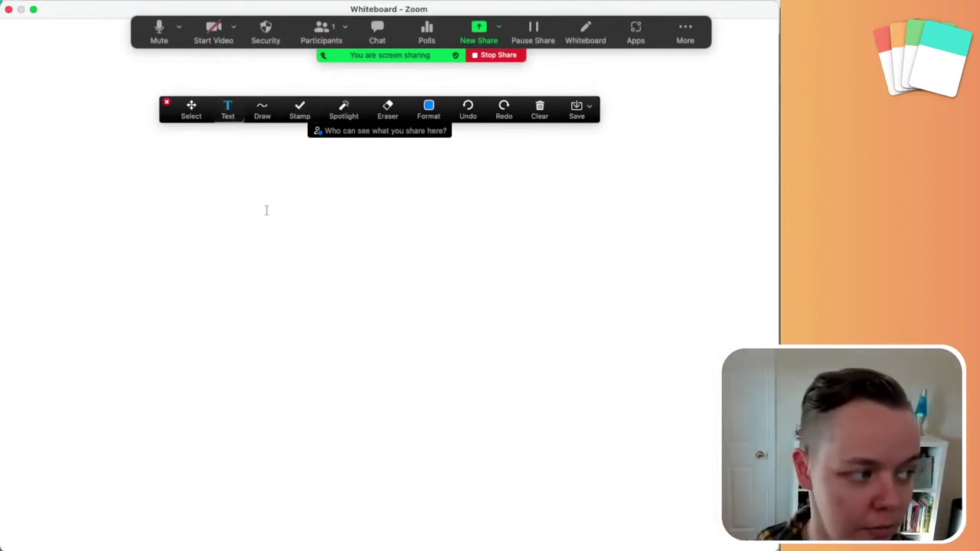
click(269, 234)
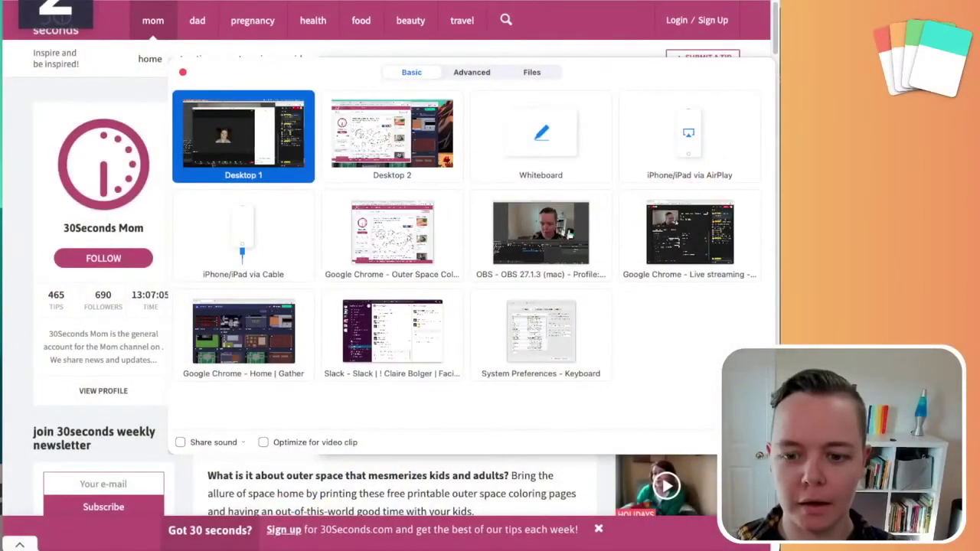
Step: Start a new share of a portion of the screen showing the outer space coloring page
click(472, 72)
click(392, 138)
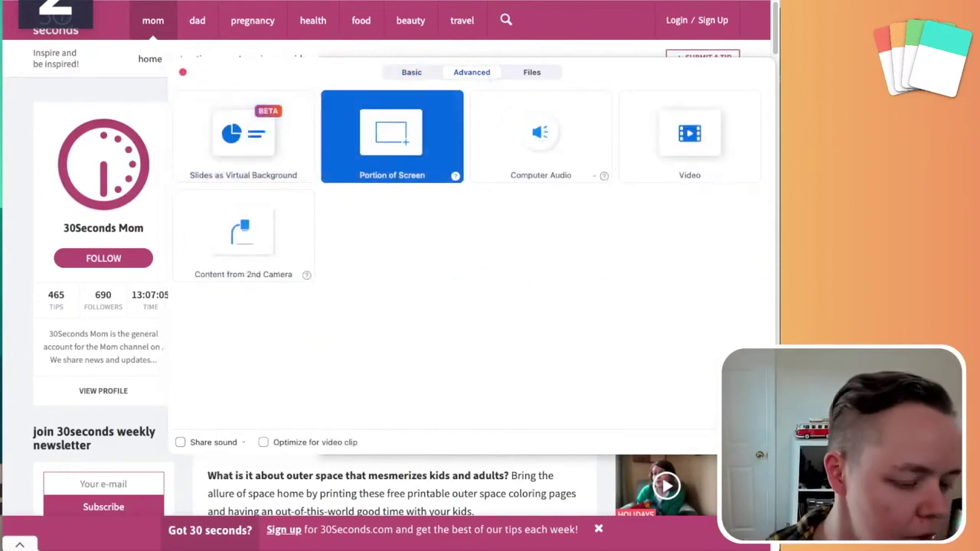
click(736, 442)
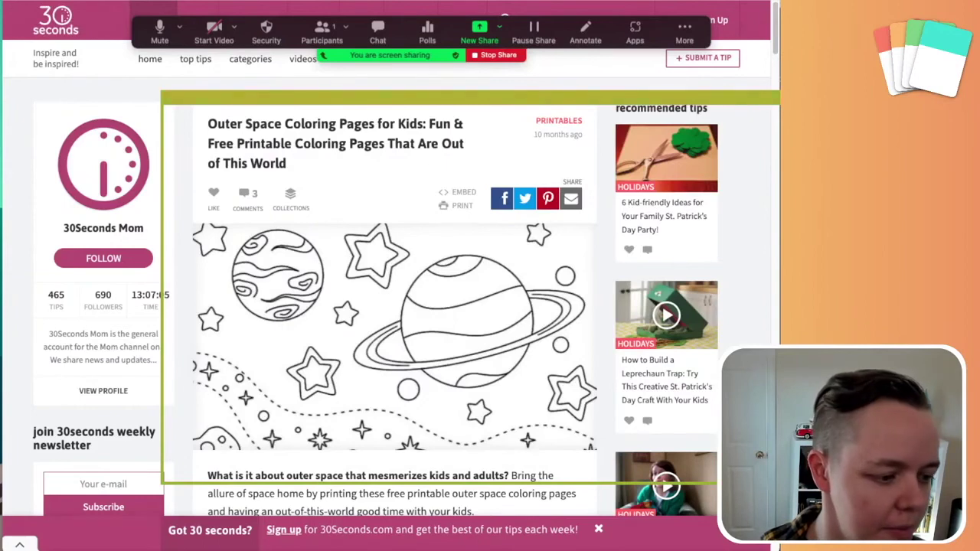
Step: Move and resize the shared-area frame so it fits tightly around the outer space coloring picture
drag(779, 483, 598, 453)
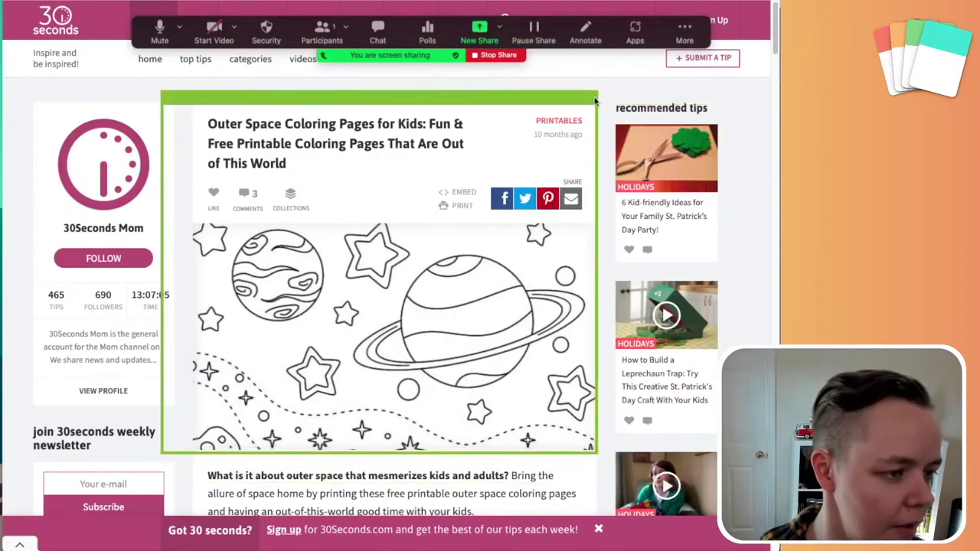
drag(595, 99, 624, 222)
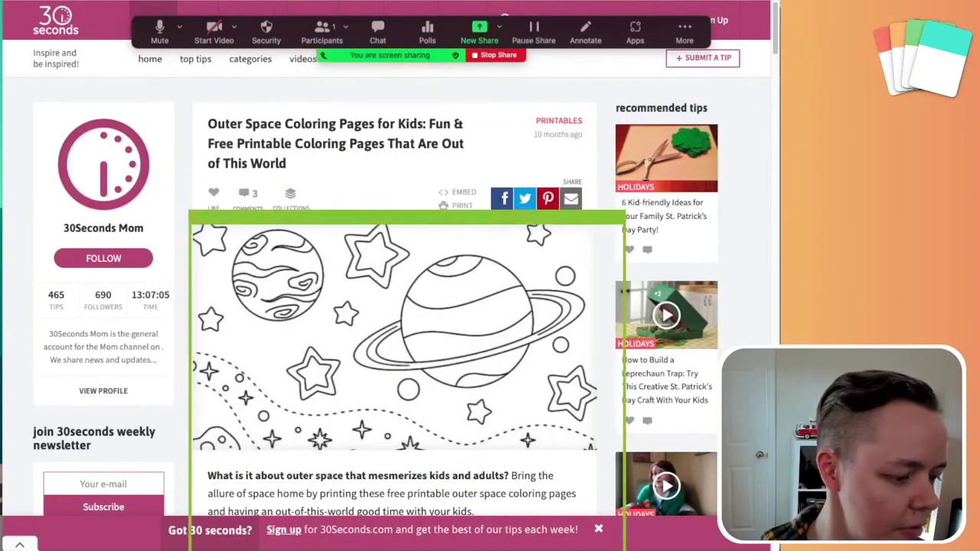
drag(627, 548, 599, 458)
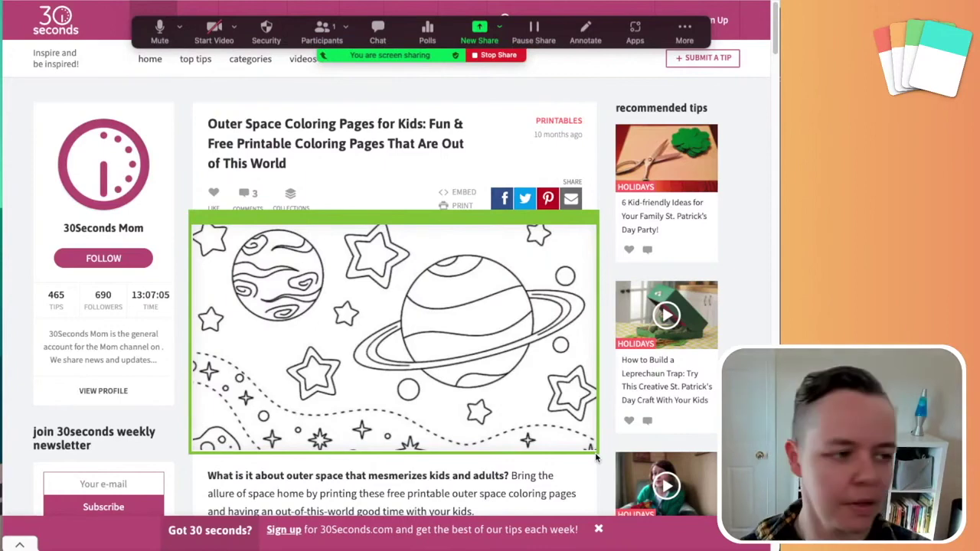
Step: Color the large star beside the ringed planet and the planet's middle band with the green highlighter, and stop the share
click(585, 31)
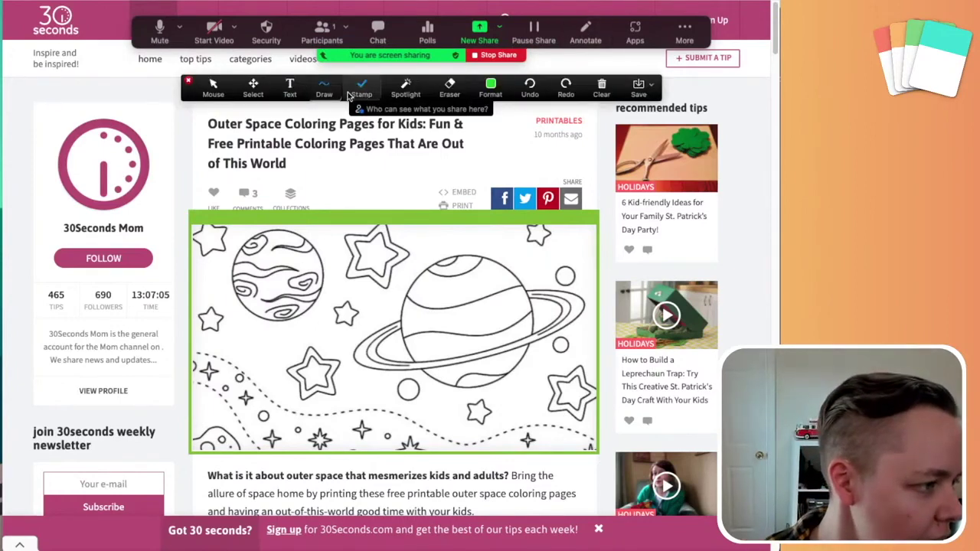
click(322, 88)
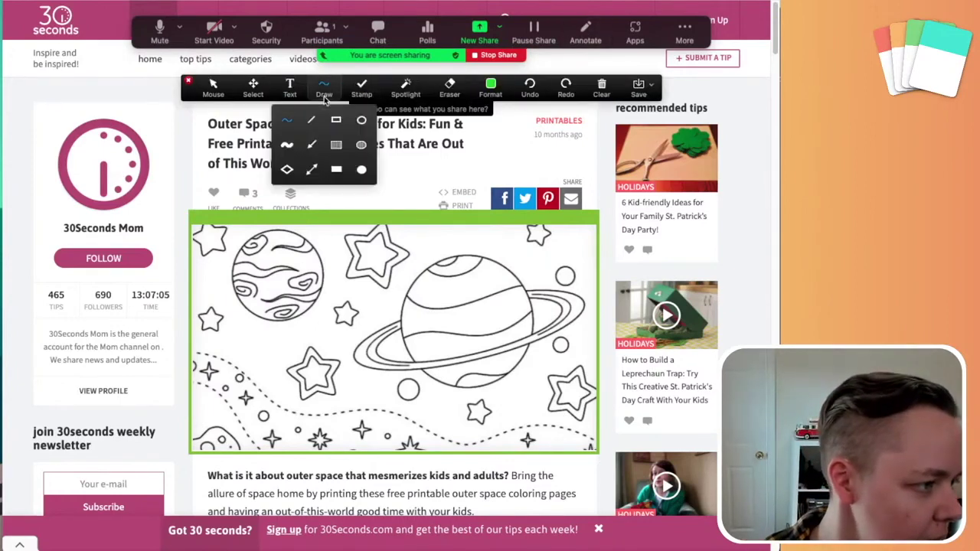
click(287, 146)
mouse_move(372, 250)
mouse_down()
mouse_move(360, 237)
mouse_move(366, 266)
mouse_move(387, 256)
mouse_move(380, 234)
mouse_move(369, 244)
mouse_move(380, 257)
mouse_move(396, 253)
mouse_move(383, 262)
mouse_move(357, 243)
mouse_move(387, 262)
mouse_up()
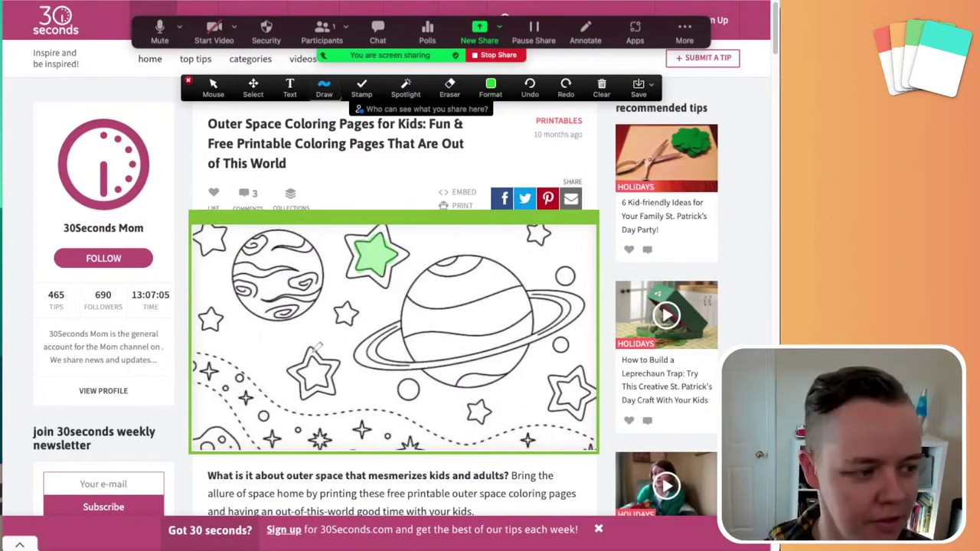
mouse_move(411, 298)
mouse_down()
mouse_move(411, 327)
mouse_move(494, 323)
mouse_move(527, 305)
mouse_move(528, 287)
mouse_move(407, 310)
mouse_move(481, 320)
mouse_move(417, 320)
mouse_move(528, 302)
mouse_move(490, 299)
mouse_move(520, 295)
mouse_move(475, 316)
mouse_move(497, 320)
mouse_move(469, 328)
mouse_move(490, 329)
mouse_move(524, 313)
mouse_move(411, 327)
mouse_move(407, 308)
mouse_move(505, 315)
mouse_up()
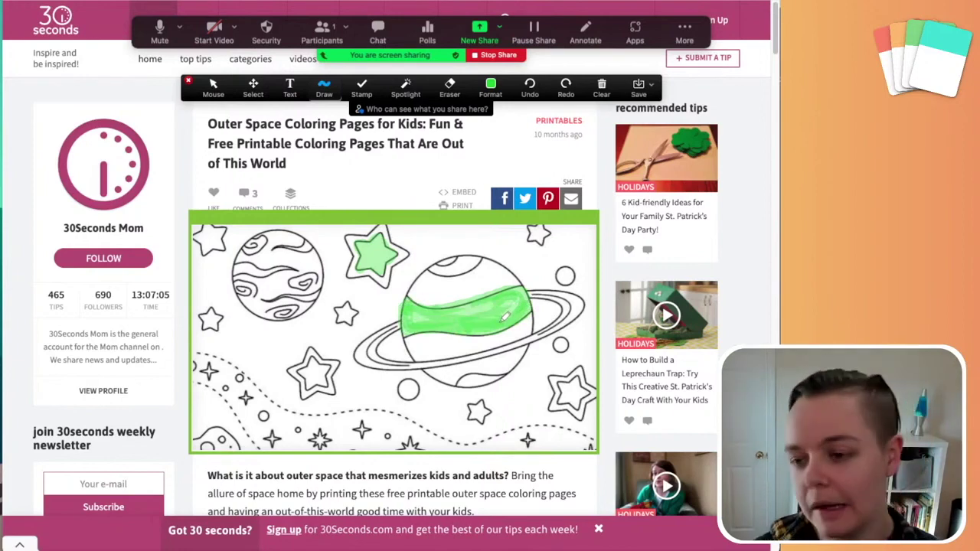
click(499, 57)
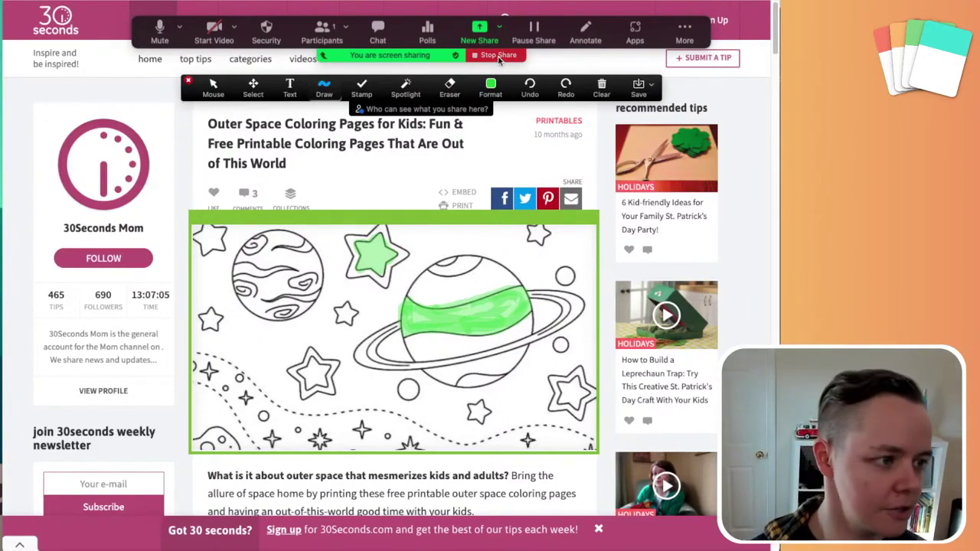